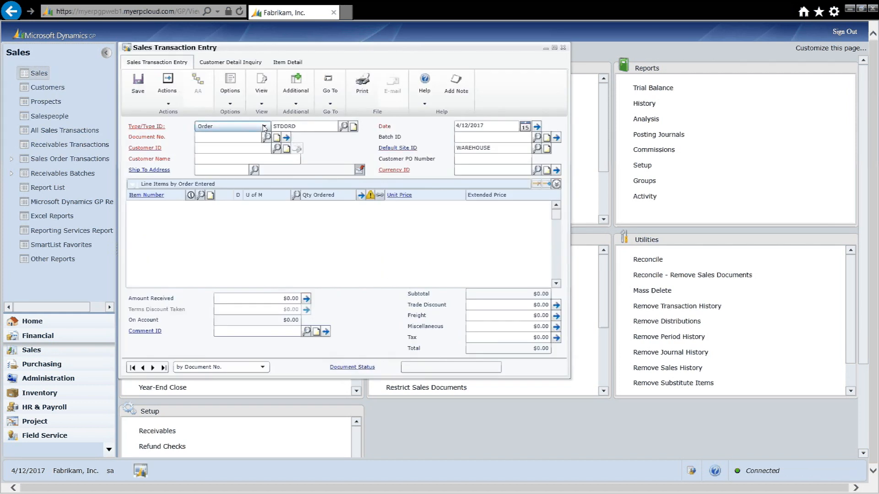
{"action": "left_click", "coordinate": [265, 126]}
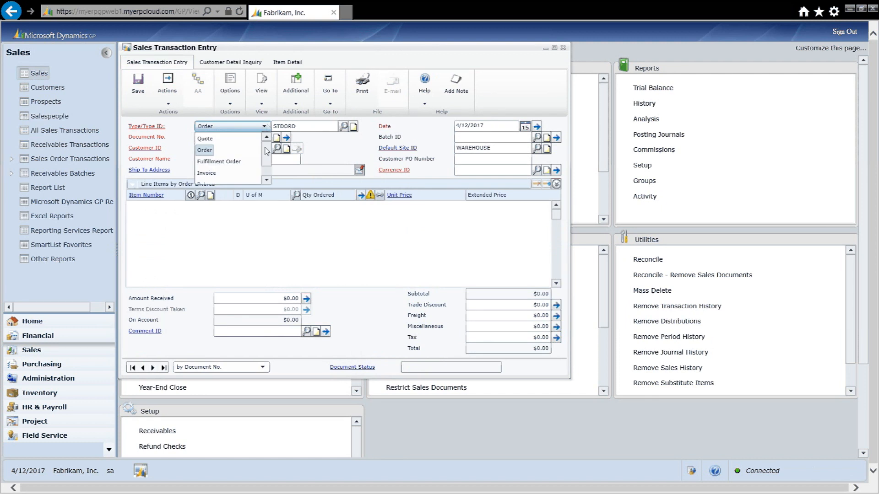
{"action": "left_click_drag", "start_coordinate": [266, 151], "coordinate": [268, 168]}
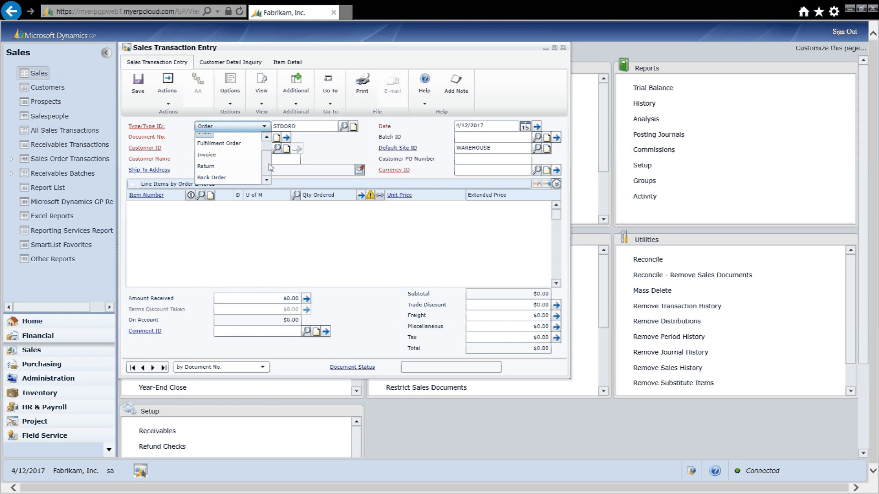
{"action": "left_click", "coordinate": [336, 144]}
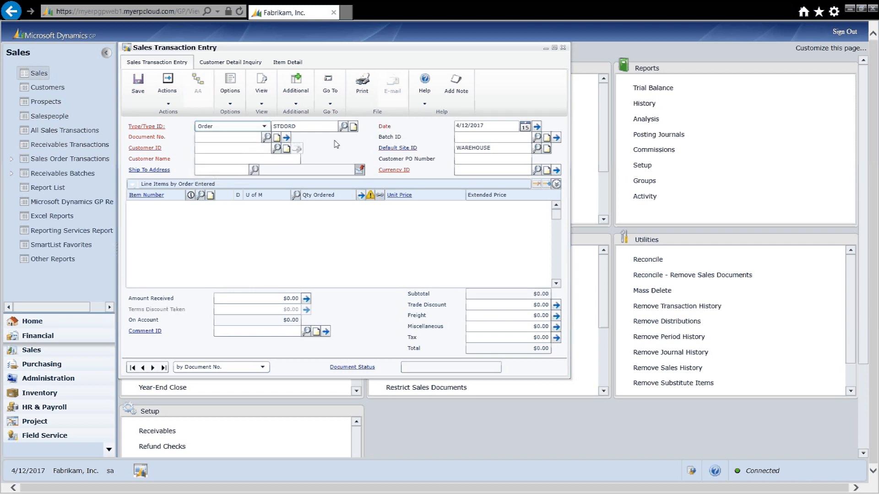
- Start a new order with type ID STDORD and the next document number, and select Adam Park Resort as its customer
{"action": "key", "text": "Tab"}
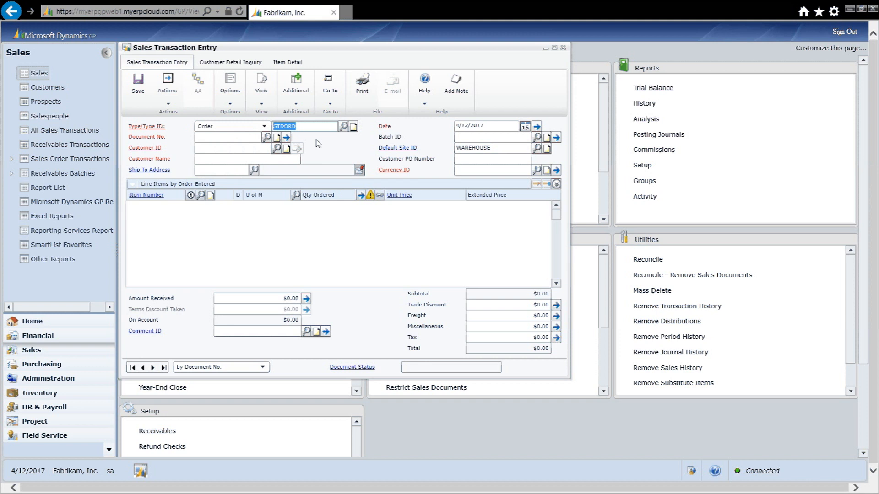
{"action": "key", "text": "Tab"}
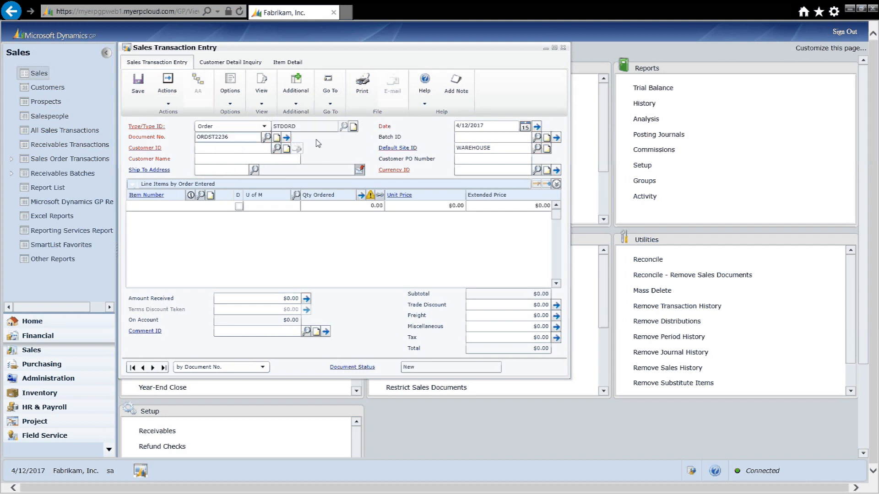
{"action": "key", "text": "Tab"}
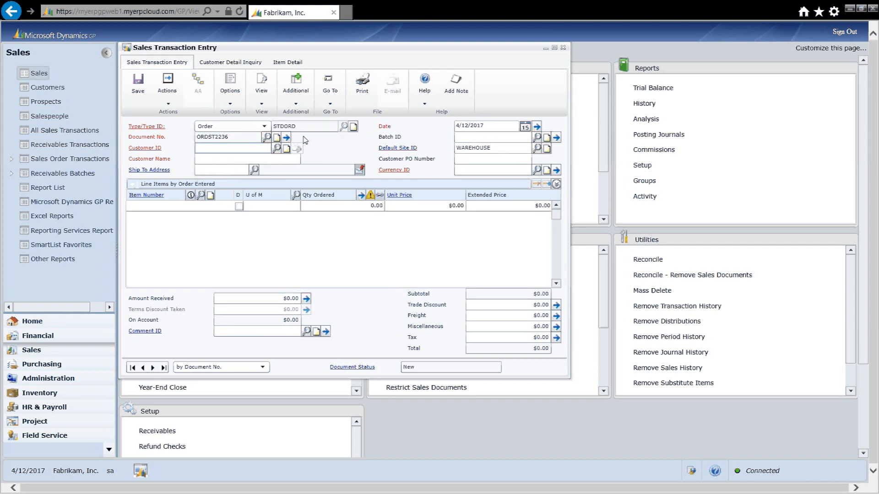
{"action": "left_click", "coordinate": [278, 148]}
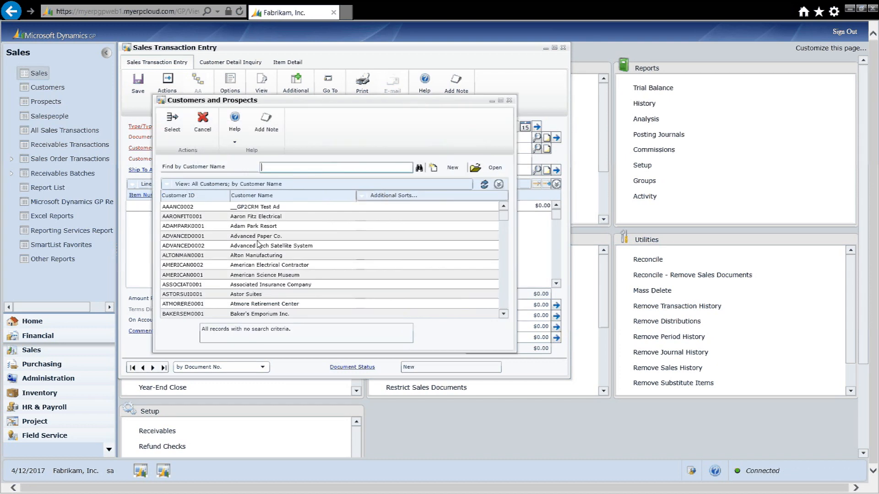
{"action": "left_click", "coordinate": [245, 227]}
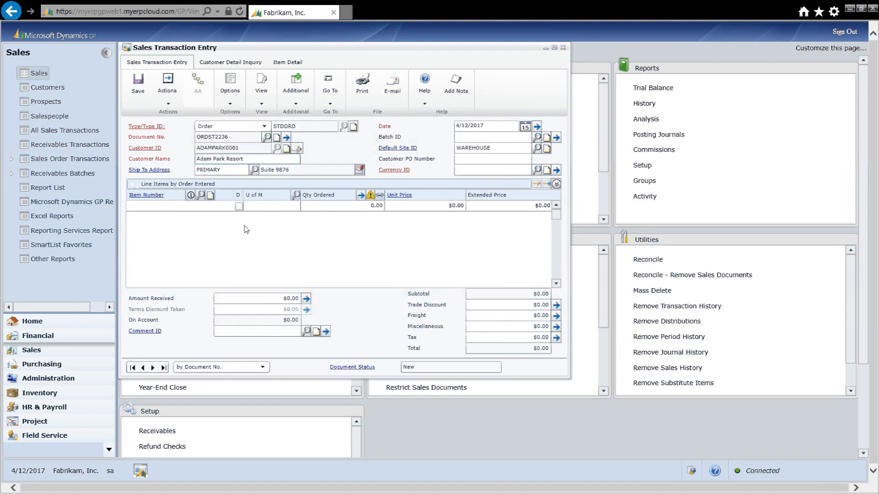
- Enter a new batch ID for the order, agree to add the batch, and save it with its default settings
{"action": "key", "text": "Tab"}
{"action": "key", "text": "Tab"}
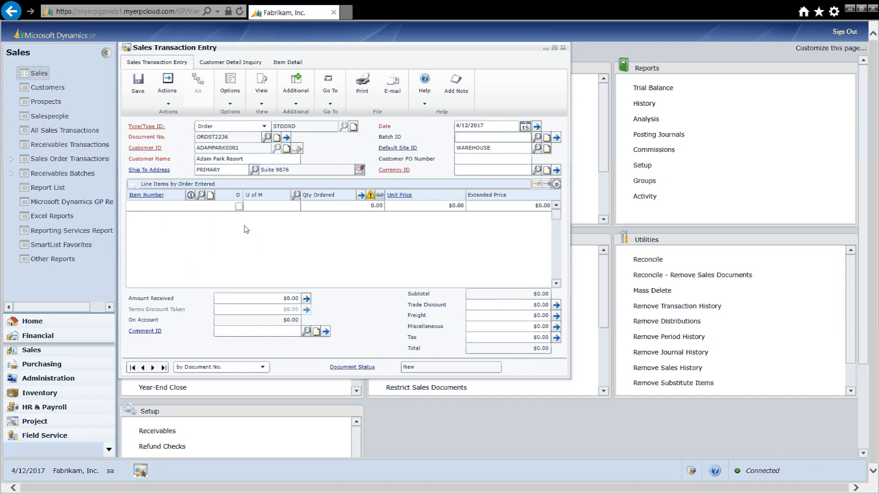
{"action": "type", "text": "STEVE"}
{"action": "key", "text": "Tab"}
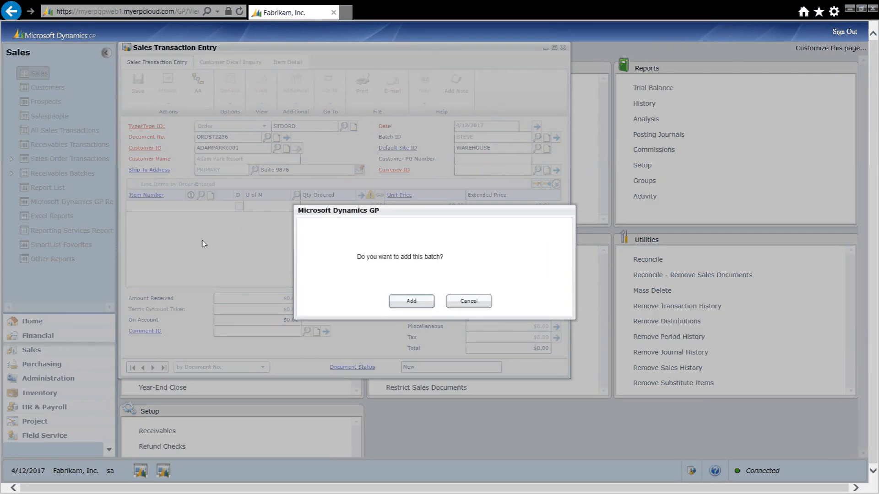
{"action": "left_click", "coordinate": [401, 303]}
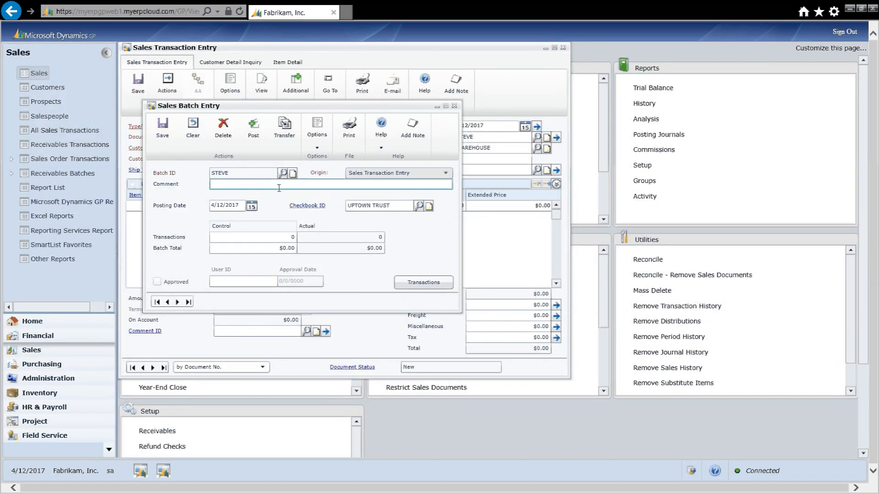
{"action": "left_click", "coordinate": [163, 130]}
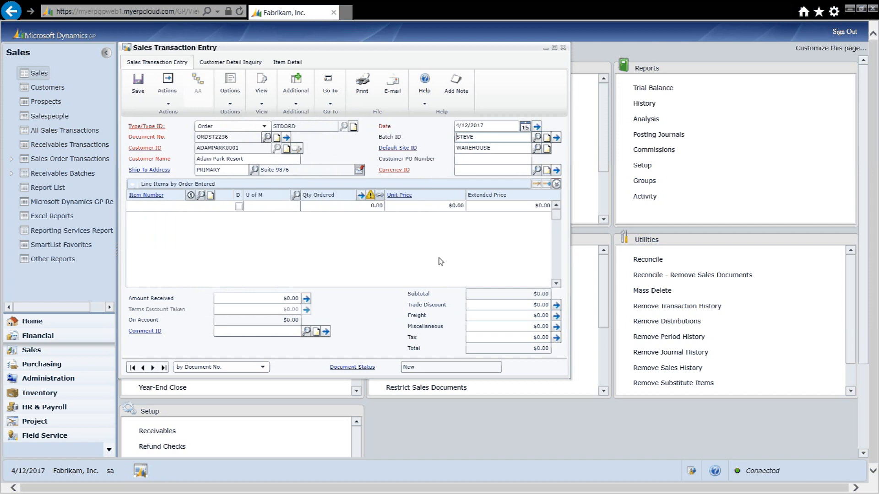
- Keep the default site and Z-US$ currency, and add line items ACCS-CRD-12WH and ACCS-CRD-25BK with quantity 1 each
{"action": "key", "text": "Tab"}
{"action": "key", "text": "Tab"}
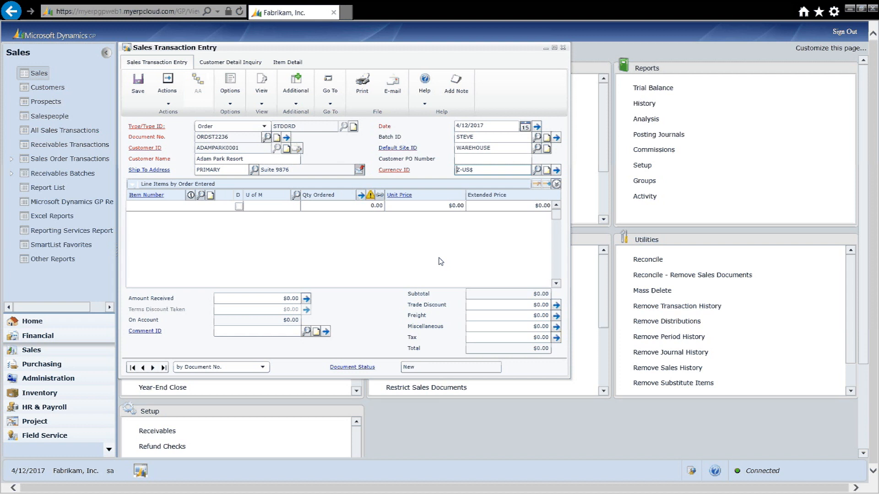
{"action": "key", "text": "Tab"}
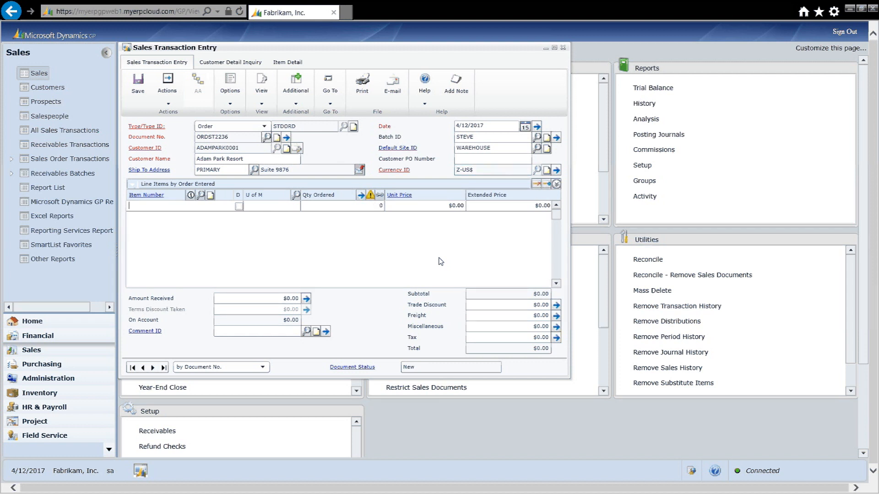
{"action": "type", "text": "ACC"}
{"action": "left_click", "coordinate": [206, 196]}
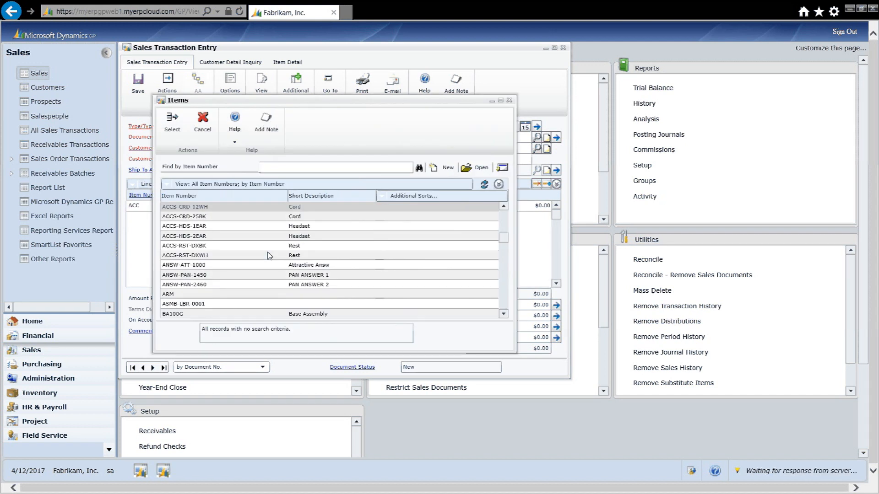
{"action": "left_click", "coordinate": [242, 216]}
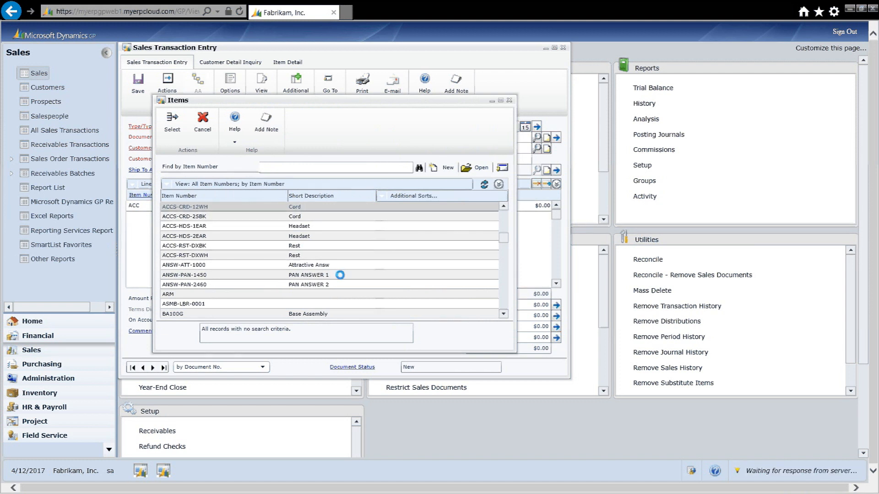
{"action": "left_click", "coordinate": [372, 229]}
{"action": "key", "text": "Tab"}
{"action": "key", "text": "Tab"}
{"action": "key", "text": "Tab"}
{"action": "left_click", "coordinate": [207, 219]}
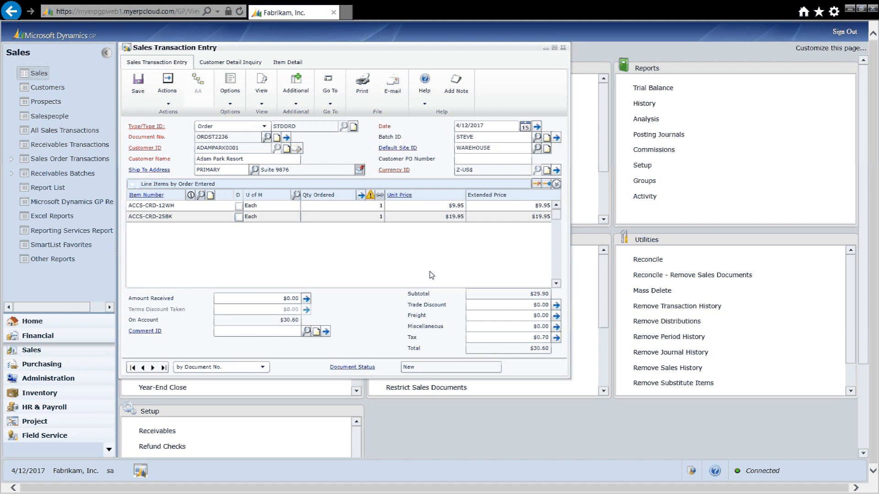
- Review the customer's details, receivables transaction activity and yearly summary, and return to the order entry
{"action": "left_click", "coordinate": [225, 63]}
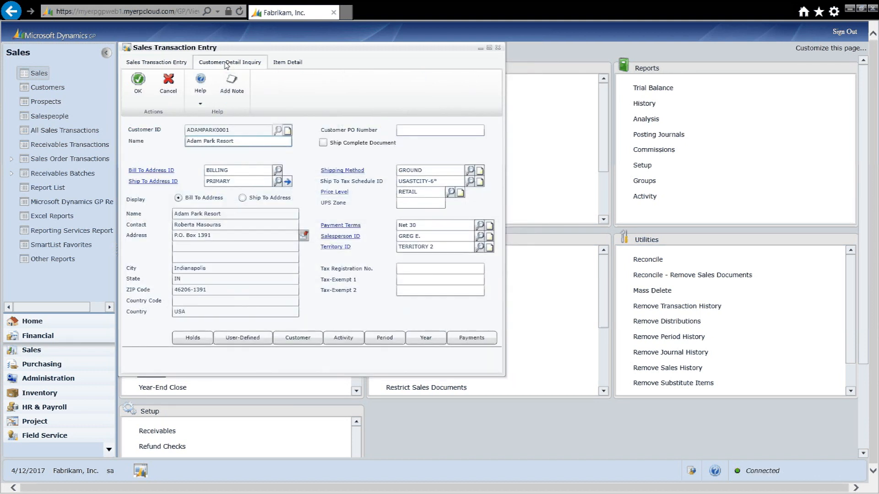
{"action": "left_click", "coordinate": [345, 338]}
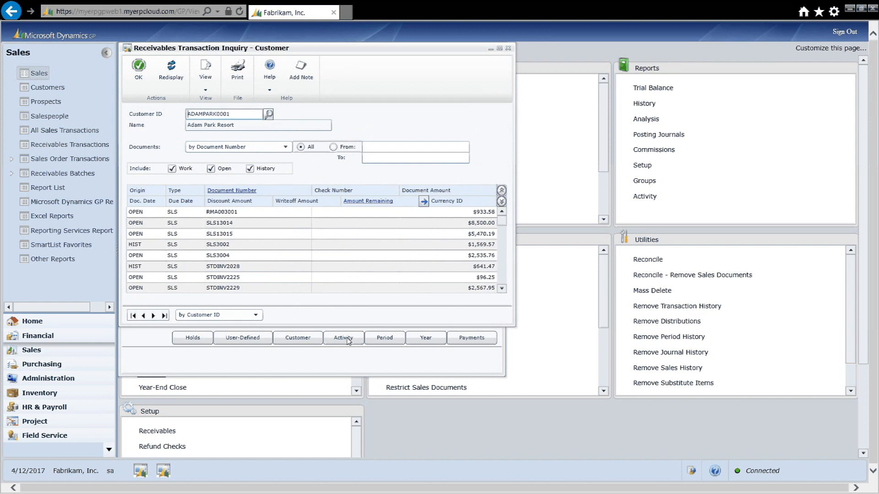
{"action": "left_click", "coordinate": [419, 341]}
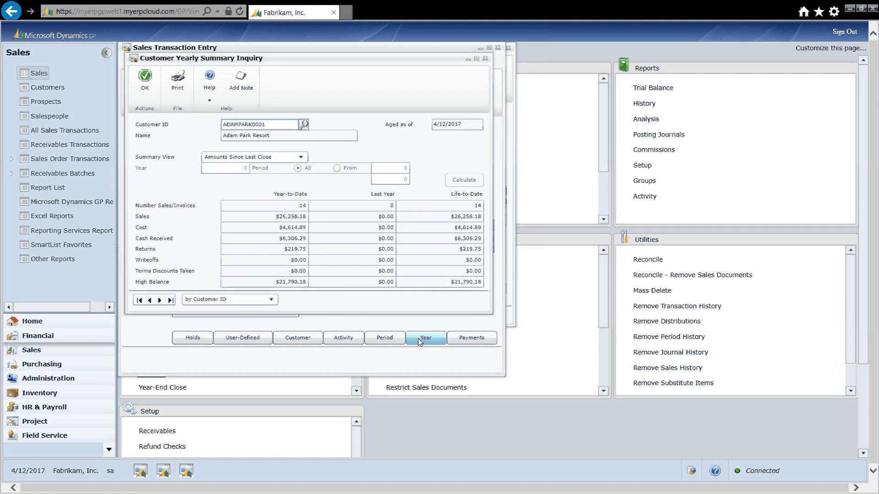
{"action": "left_click", "coordinate": [485, 59]}
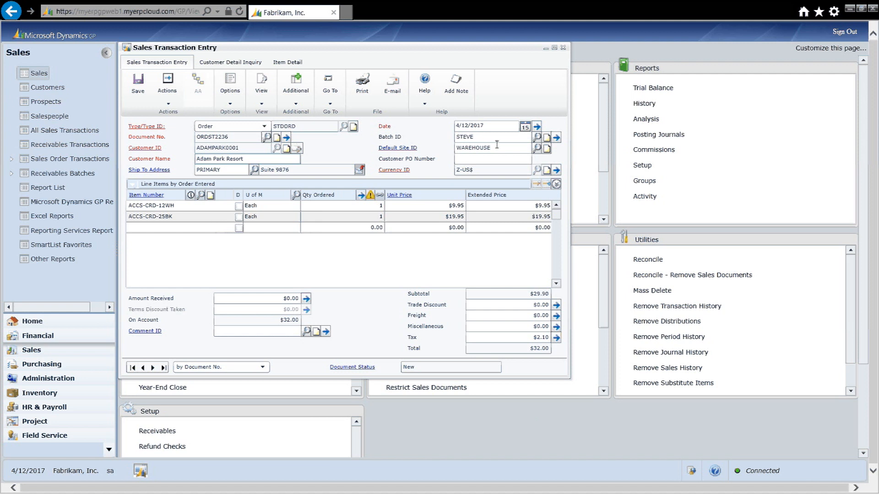
- Print the order document to the screen using the Standard report type and close the preview
{"action": "left_click", "coordinate": [362, 85]}
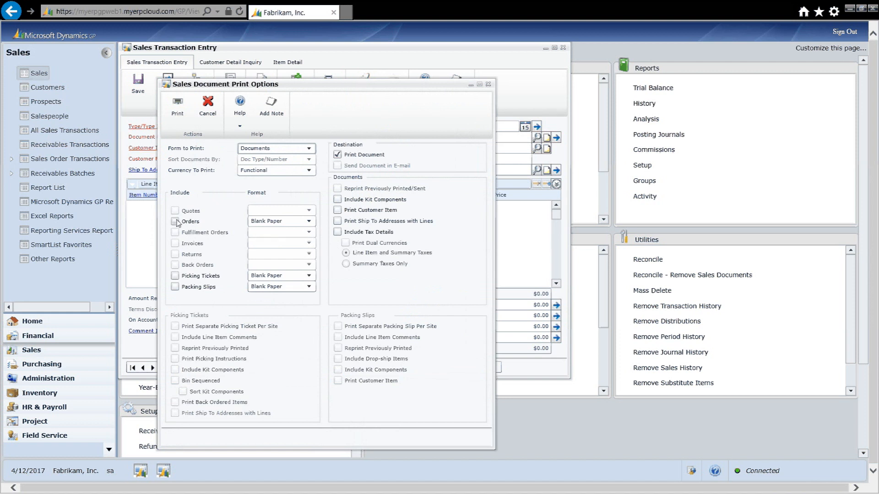
{"action": "left_click", "coordinate": [175, 221]}
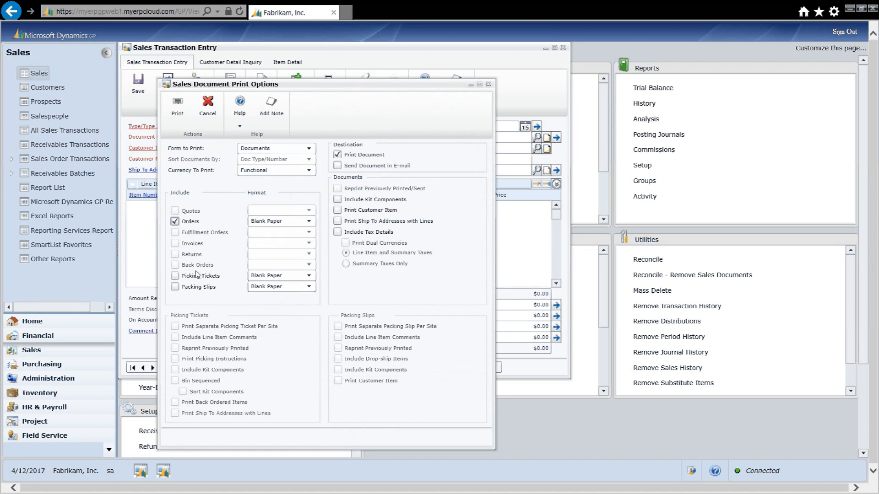
{"action": "left_click", "coordinate": [176, 110]}
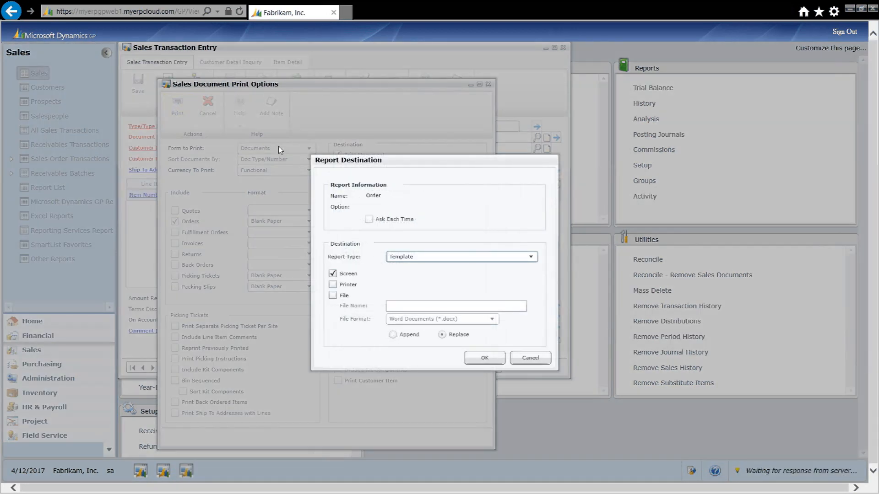
{"action": "left_click", "coordinate": [501, 258]}
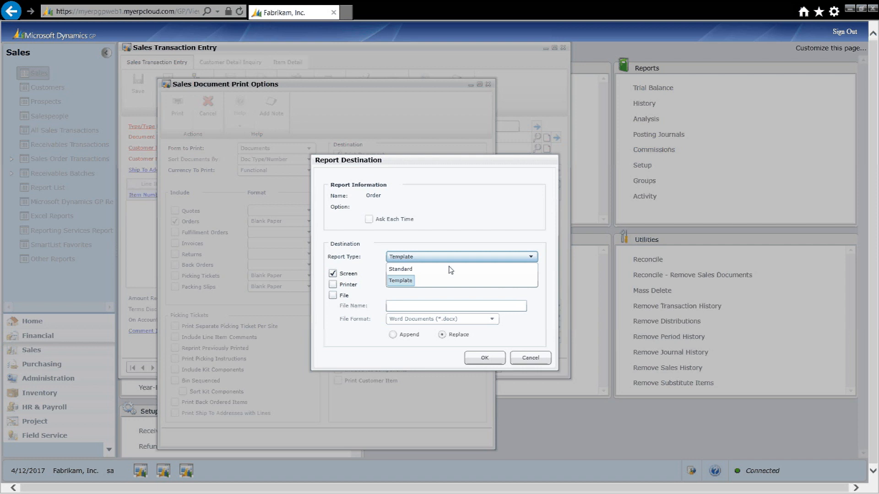
{"action": "left_click", "coordinate": [401, 269]}
{"action": "left_click", "coordinate": [485, 358]}
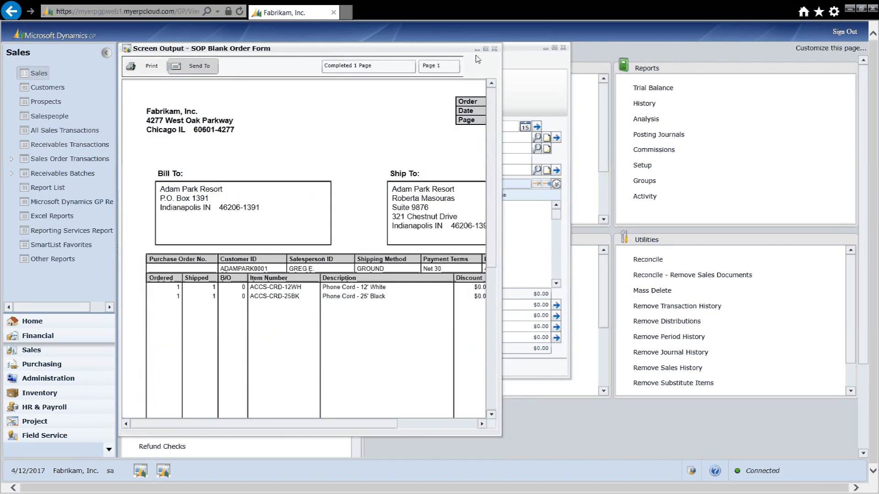
{"action": "left_click", "coordinate": [485, 48]}
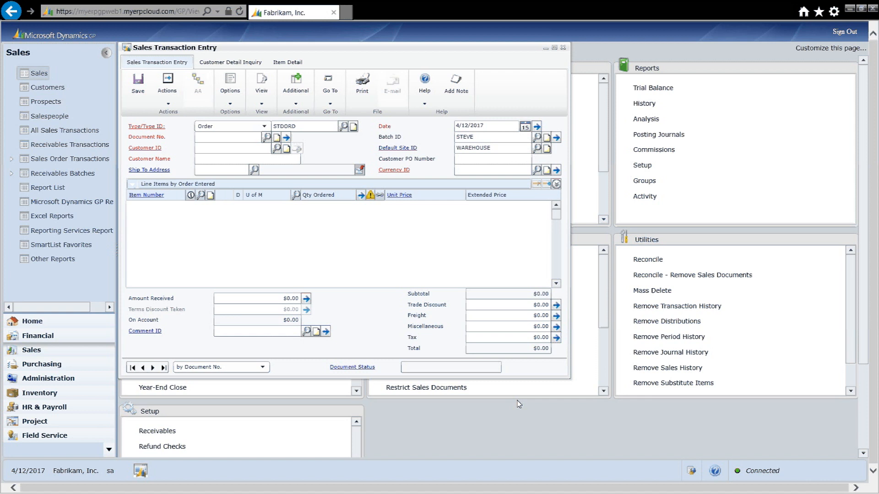
- Reopen the saved order for Adam Park Resort from the document number lookup
{"action": "left_click", "coordinate": [267, 137]}
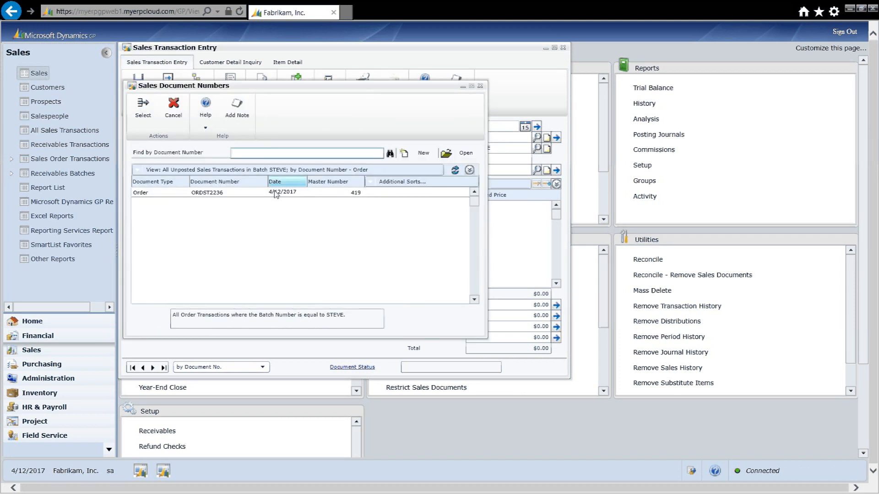
{"action": "left_click", "coordinate": [248, 194]}
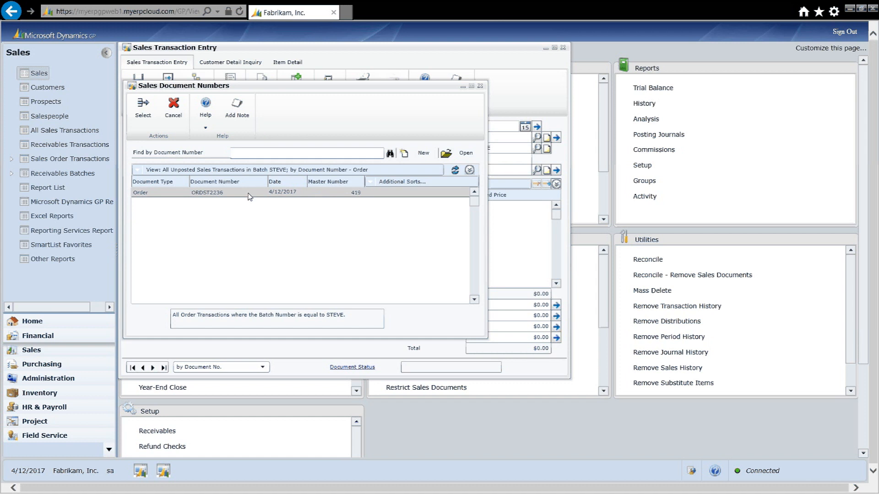
{"action": "left_click", "coordinate": [160, 102]}
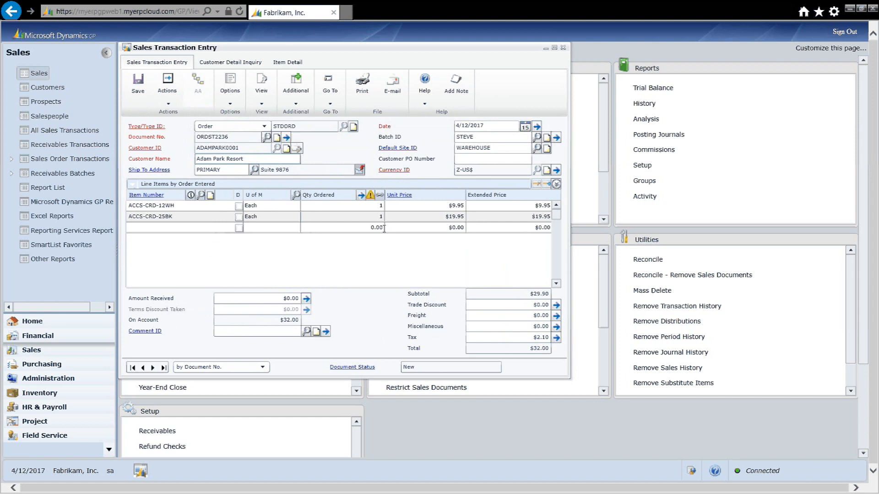
{"action": "left_click", "coordinate": [476, 208]}
{"action": "left_click", "coordinate": [287, 81]}
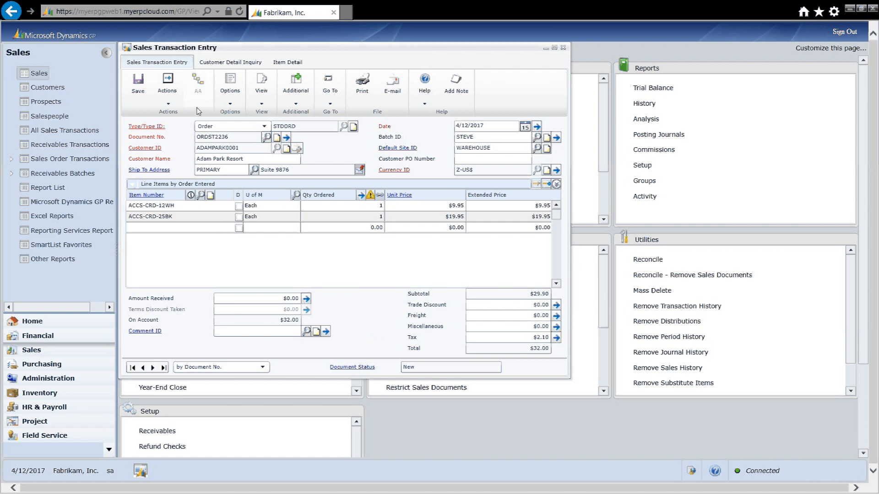
- Transfer the order to an invoice, including totals and deposits
{"action": "left_click", "coordinate": [170, 90]}
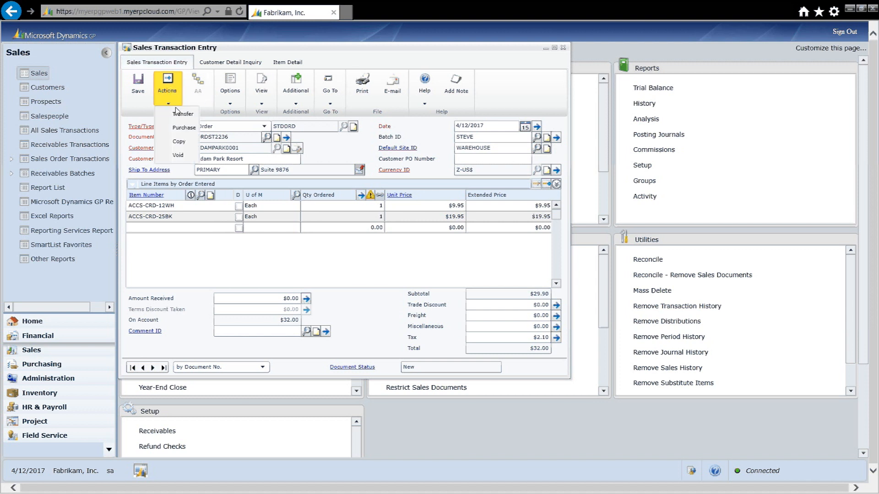
{"action": "left_click", "coordinate": [182, 114]}
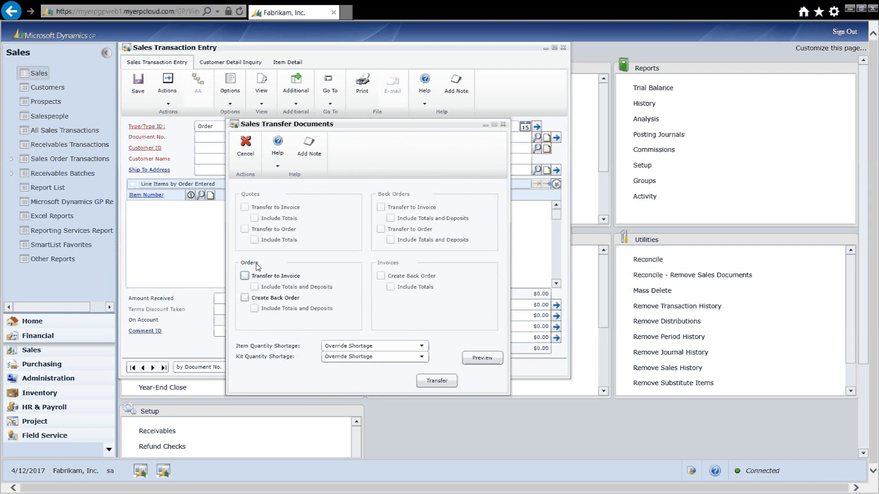
{"action": "left_click", "coordinate": [245, 275]}
{"action": "left_click", "coordinate": [254, 287]}
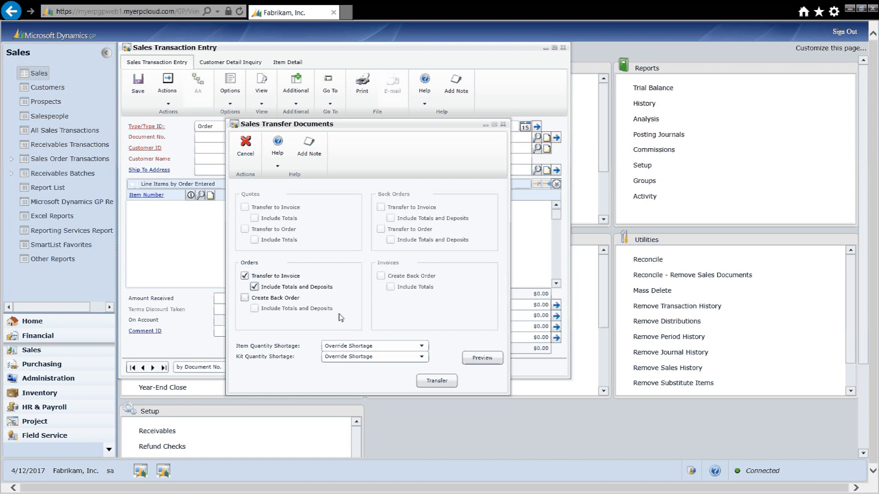
{"action": "left_click", "coordinate": [431, 383]}
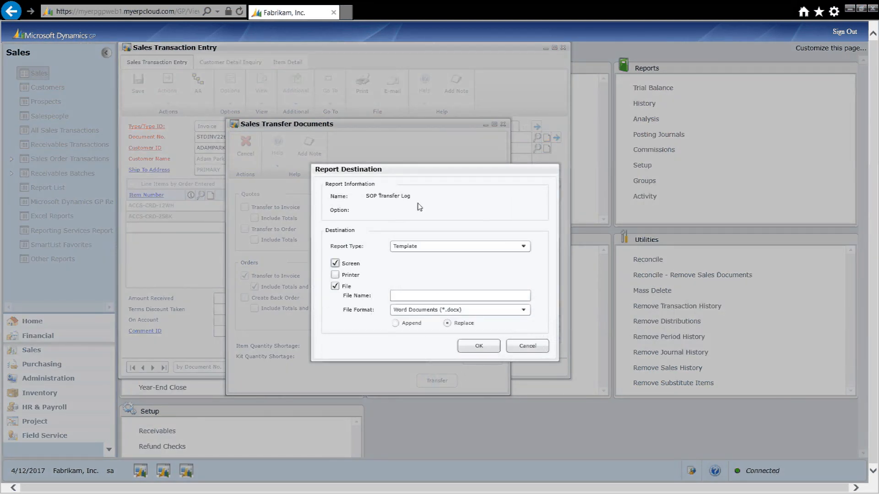
- Dismiss the transfer log report, remove the batch ID from the transferred invoice and post the invoice
{"action": "left_click", "coordinate": [526, 348]}
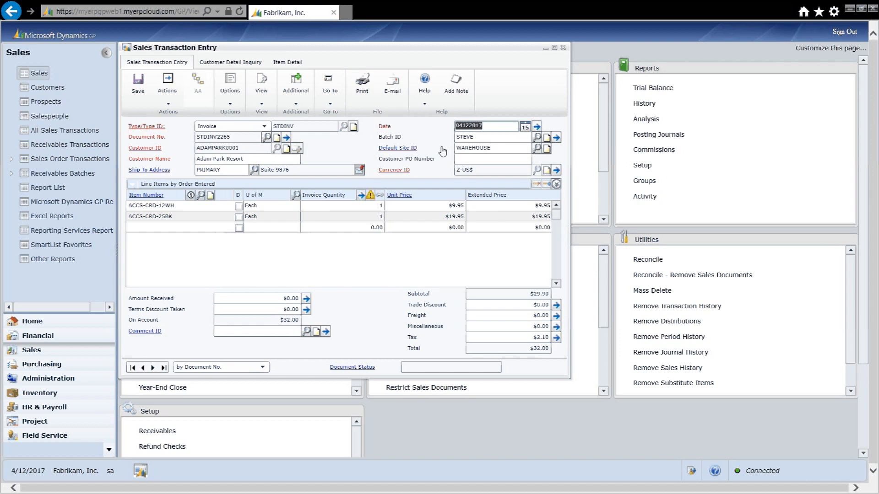
{"action": "key", "text": "Tab"}
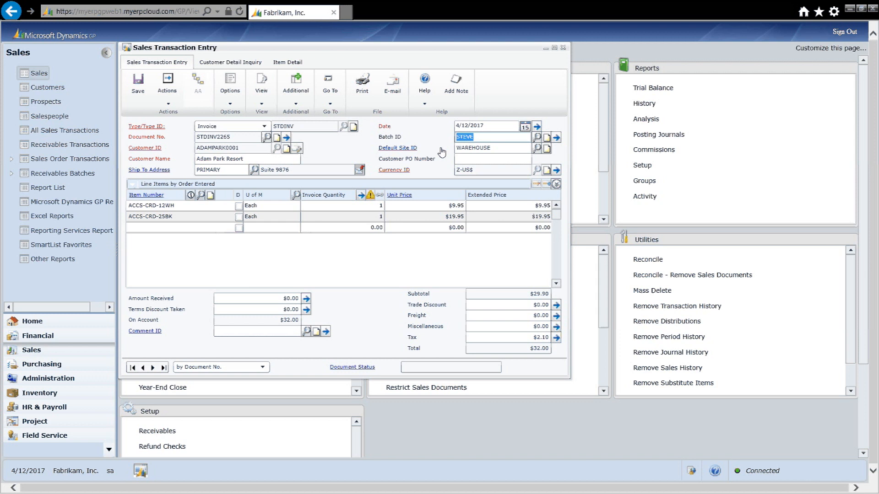
{"action": "key", "text": "Delete"}
{"action": "key", "text": "Tab"}
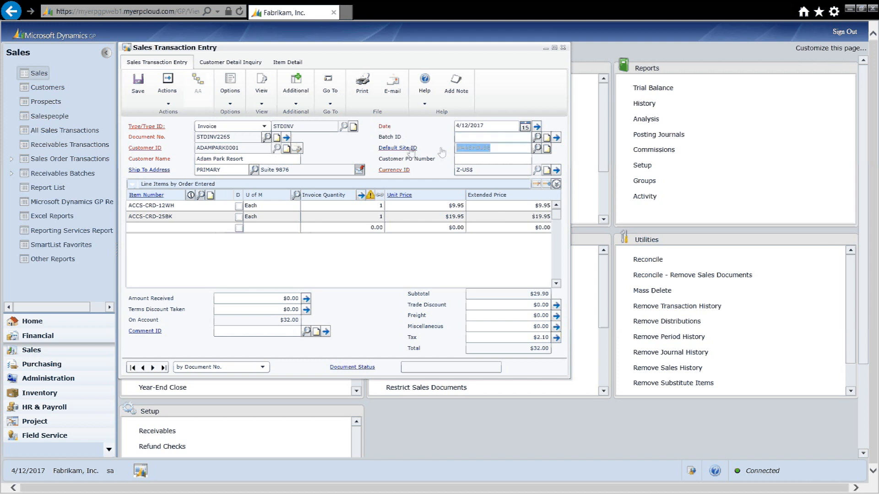
{"action": "left_click", "coordinate": [169, 94]}
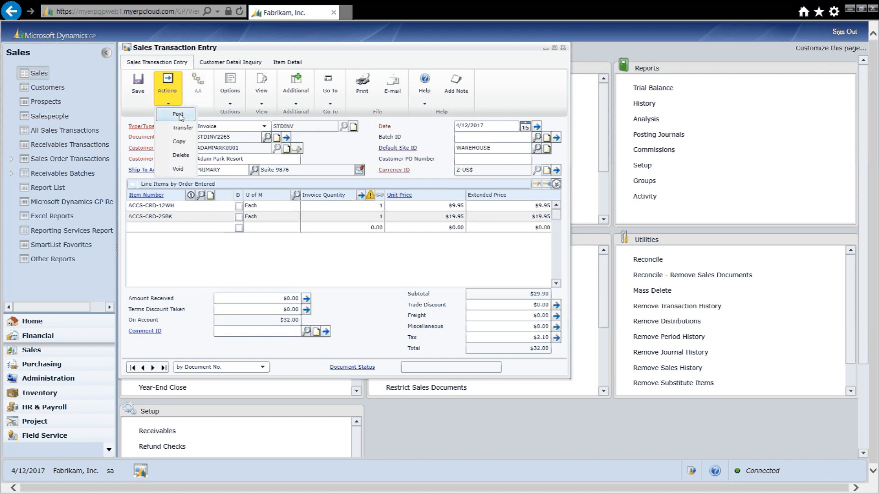
{"action": "left_click", "coordinate": [178, 114]}
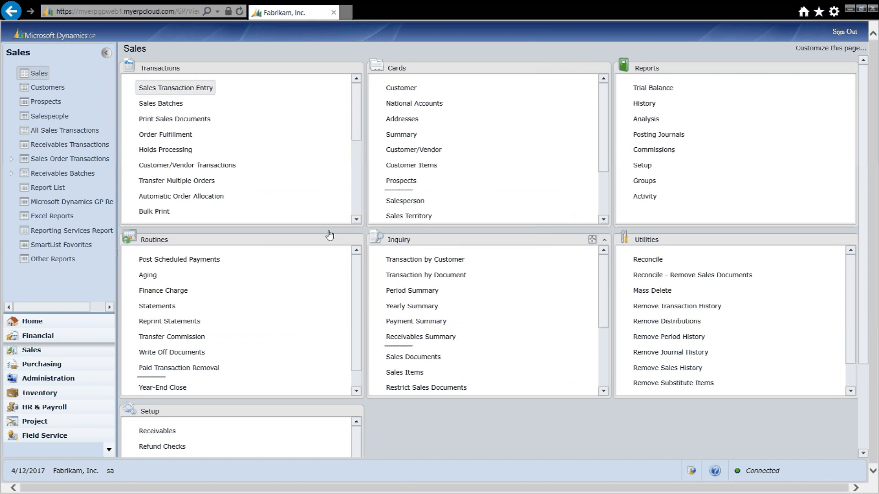
- Start a new sales transaction of type Return with type ID RTN and the default document number
{"action": "left_click", "coordinate": [176, 88]}
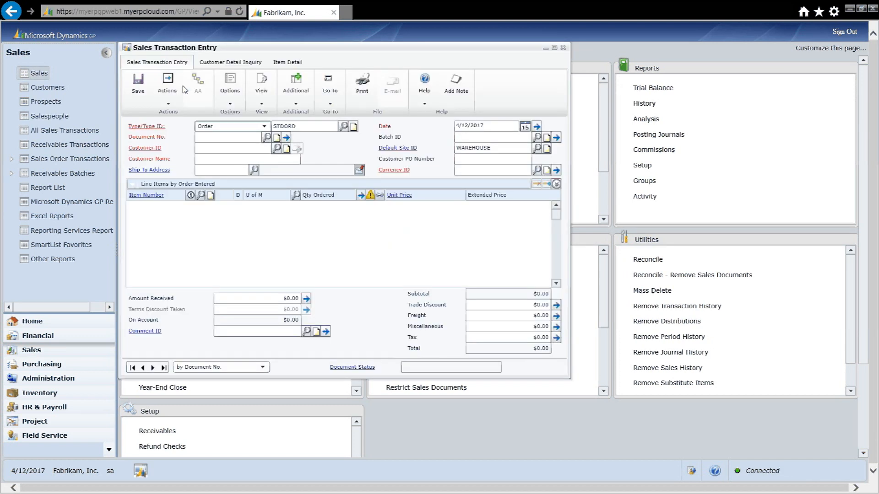
{"action": "left_click", "coordinate": [264, 127]}
{"action": "left_click_drag", "start_coordinate": [263, 140], "coordinate": [264, 162]}
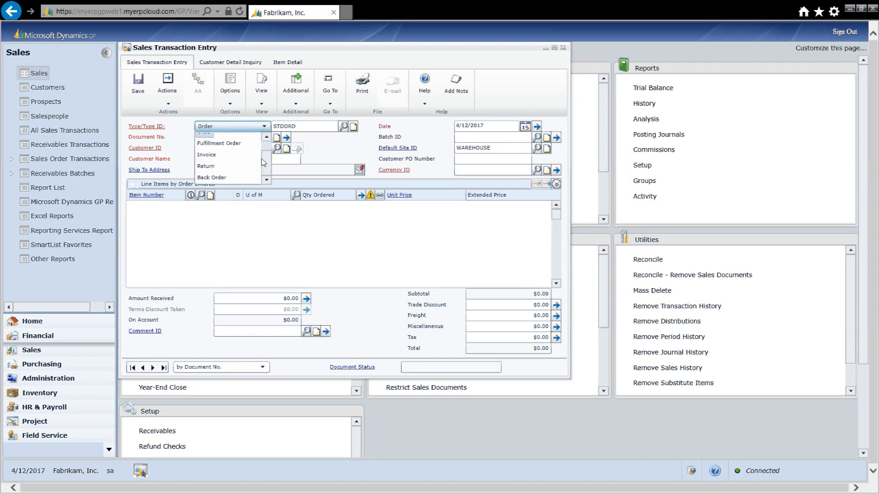
{"action": "left_click", "coordinate": [206, 166]}
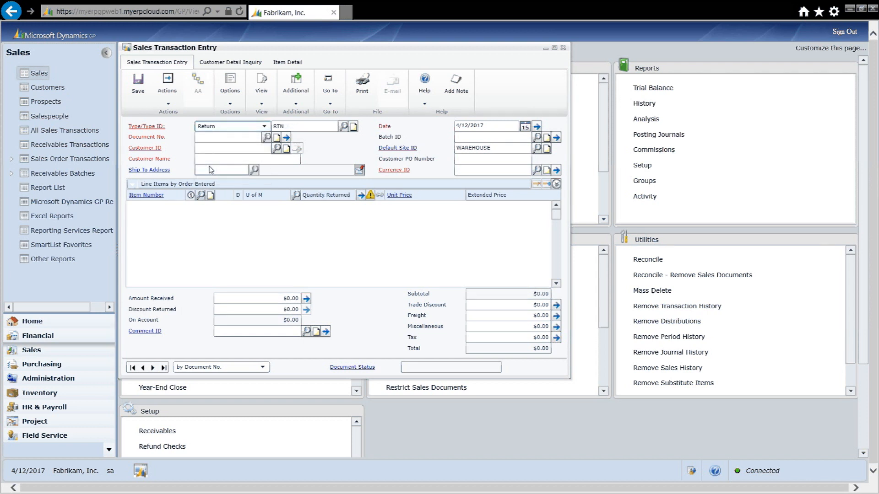
{"action": "key", "text": "Tab"}
{"action": "key", "text": "Tab"}
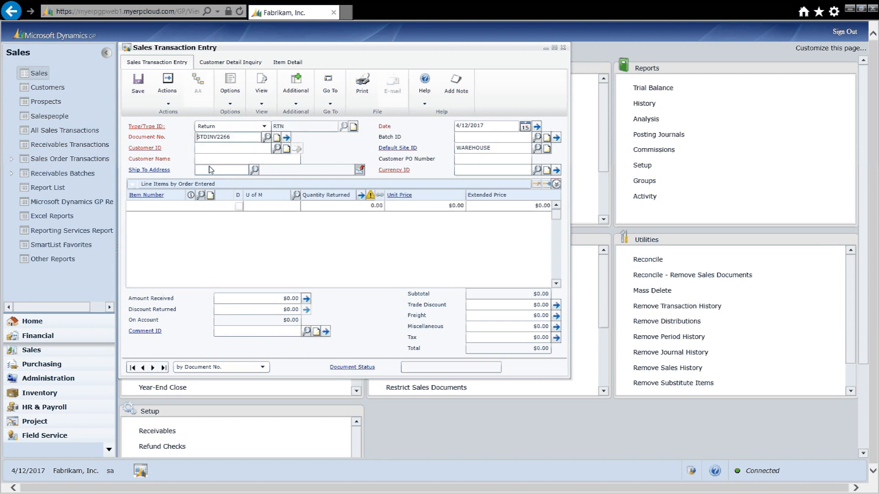
{"action": "key", "text": "Tab"}
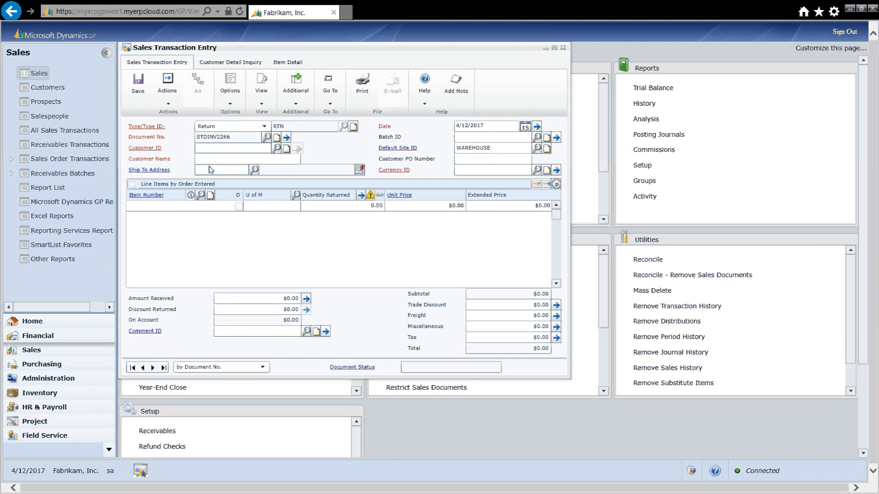
- Select Adam Park Resort as the return's customer and assign the same batch ID the order used
{"action": "left_click", "coordinate": [326, 208]}
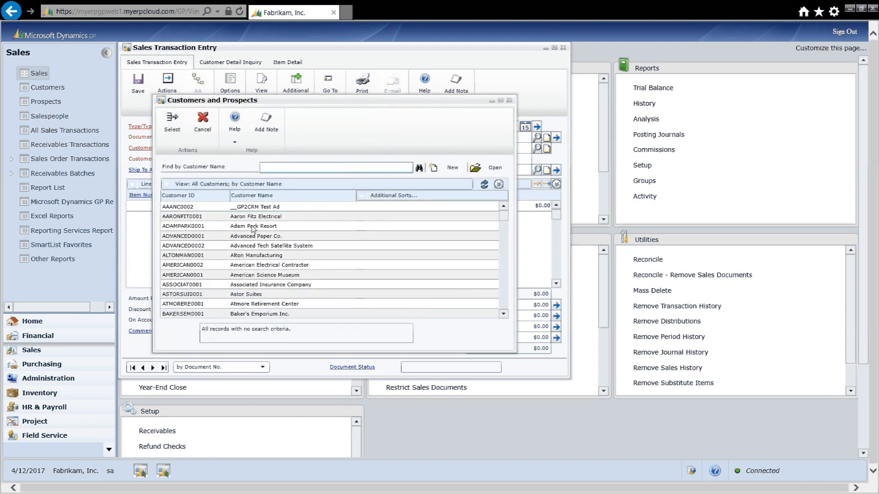
{"action": "double_click", "coordinate": [254, 227]}
{"action": "key", "text": "Tab"}
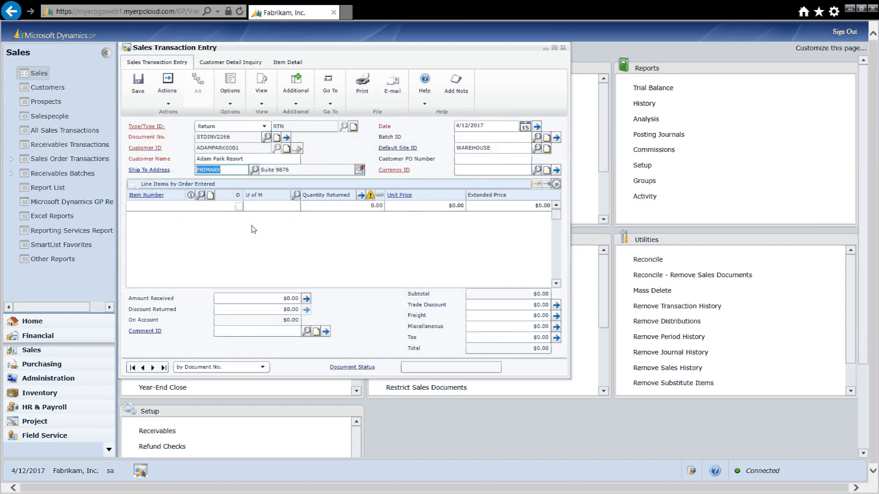
{"action": "key", "text": "Tab"}
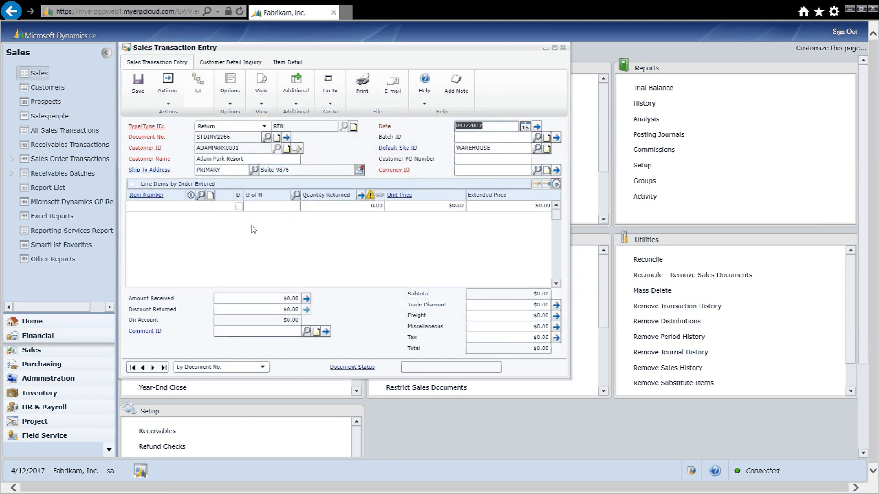
{"action": "key", "text": "Tab"}
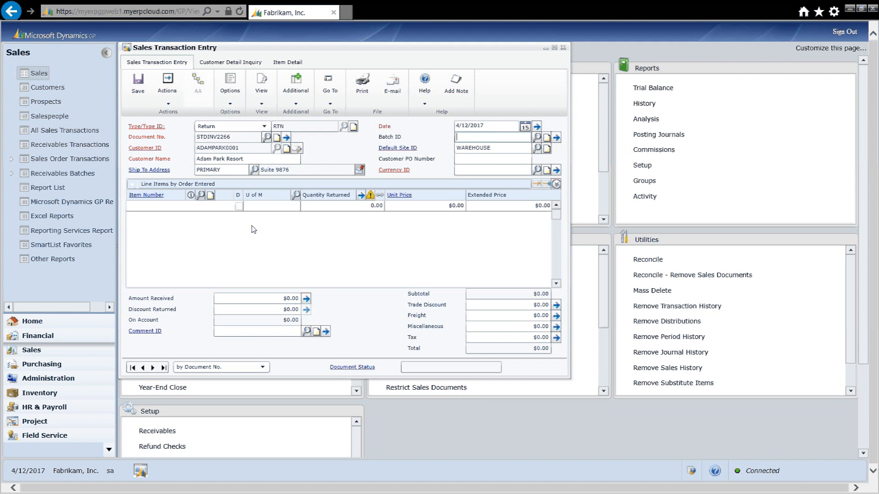
{"action": "type", "text": "STEVE"}
{"action": "key", "text": "Tab"}
{"action": "key", "text": "Tab"}
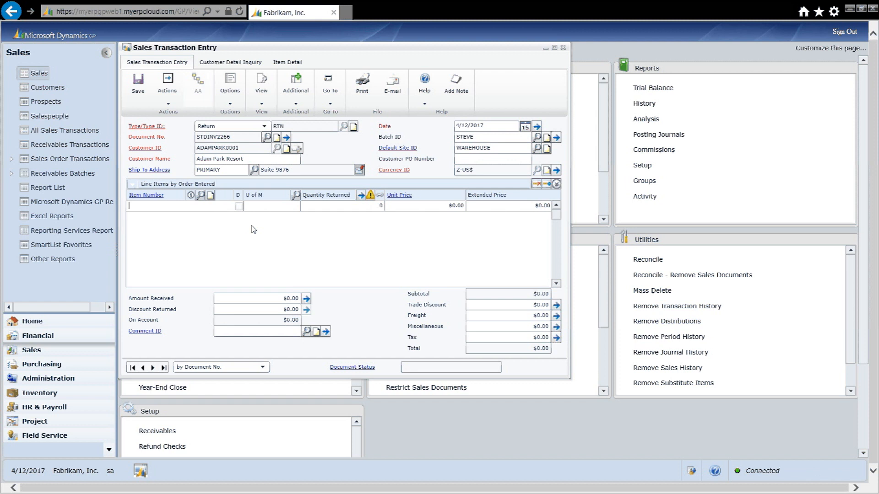
- Add item ACCS-CRD-12WH to the return with a returned quantity of 1
{"action": "type", "text": "ACC"}
{"action": "left_click", "coordinate": [201, 195]}
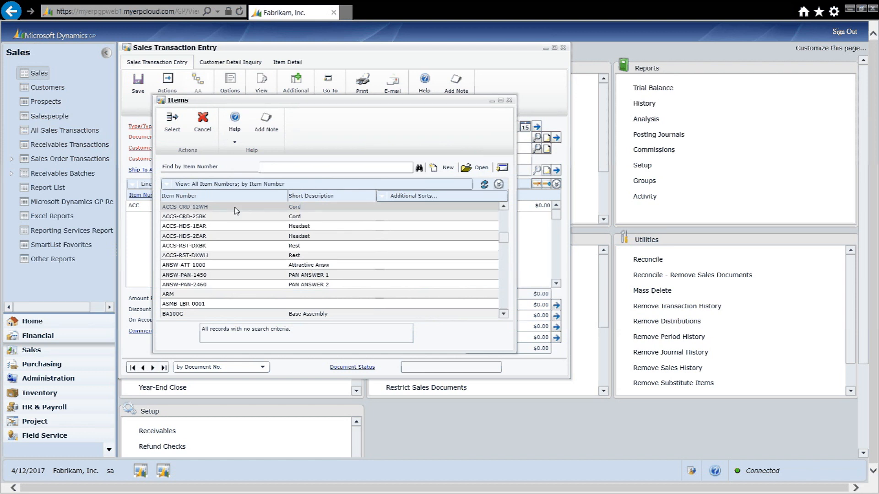
{"action": "double_click", "coordinate": [235, 208]}
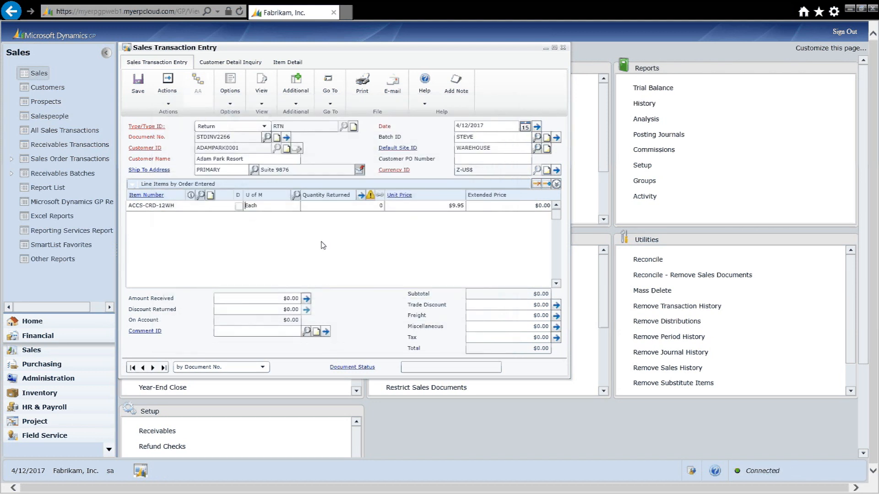
{"action": "key", "text": "Tab"}
{"action": "type", "text": "1"}
{"action": "key", "text": "Tab"}
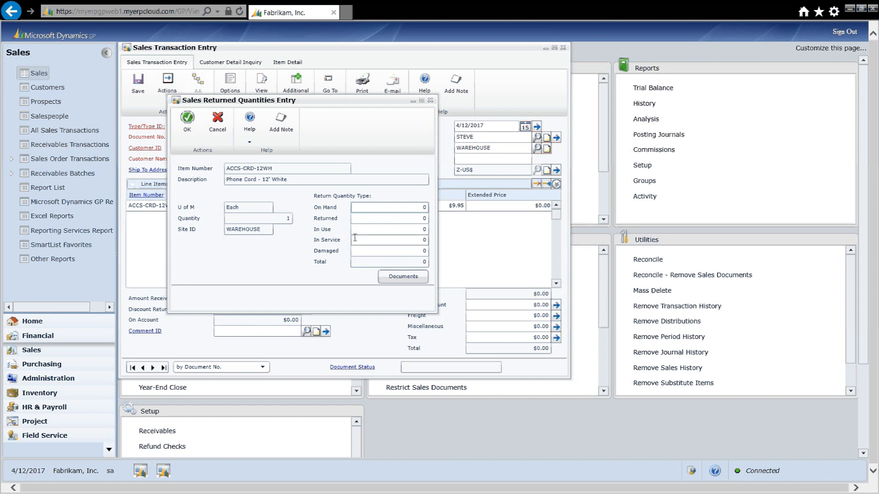
- Allocate the returned quantity of 1 to On Hand and complete the line item
{"action": "left_click", "coordinate": [424, 208]}
{"action": "type", "text": "10"}
{"action": "double_click", "coordinate": [426, 210]}
{"action": "type", "text": "1"}
{"action": "key", "text": "Tab"}
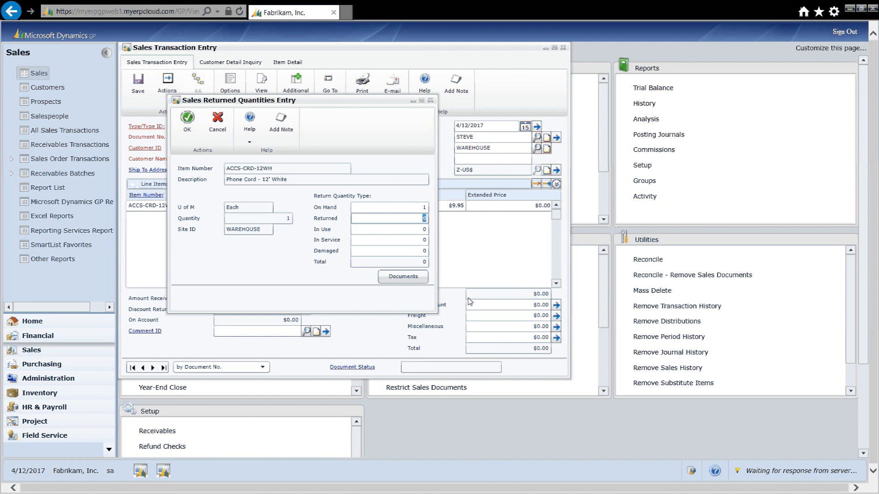
{"action": "left_click", "coordinate": [187, 120]}
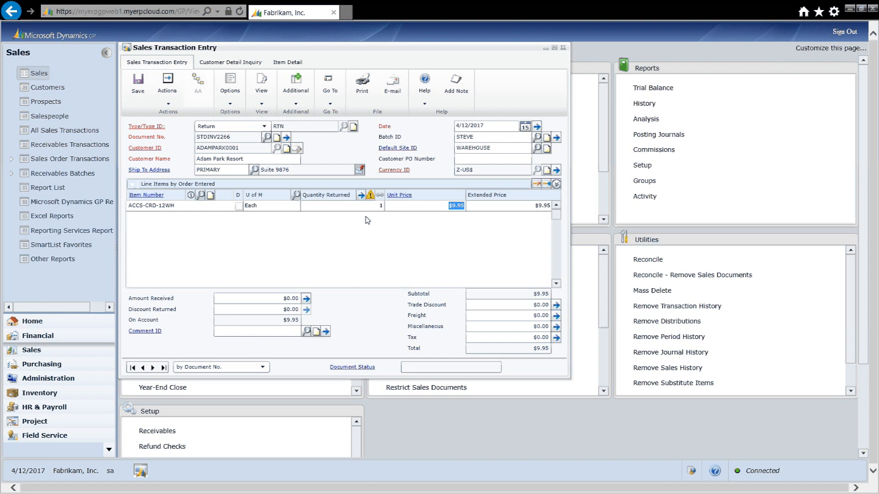
{"action": "key", "text": "Tab"}
- Print the return document to the screen using the Standard report type and close the preview
{"action": "left_click", "coordinate": [362, 88]}
{"action": "left_click", "coordinate": [436, 258]}
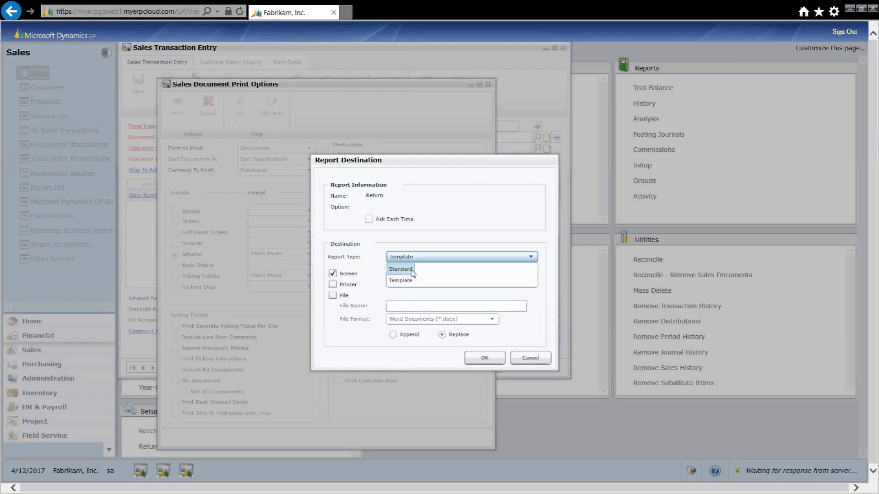
{"action": "left_click", "coordinate": [412, 271]}
{"action": "left_click", "coordinate": [489, 360]}
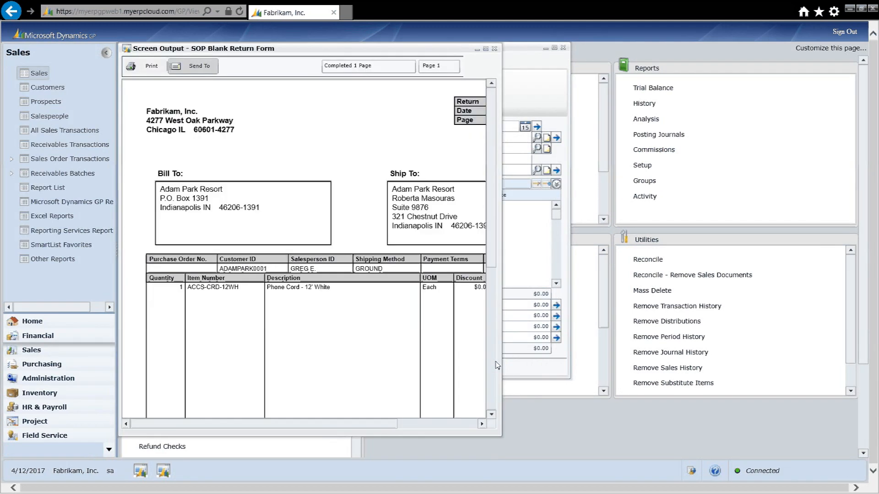
{"action": "left_click", "coordinate": [486, 48]}
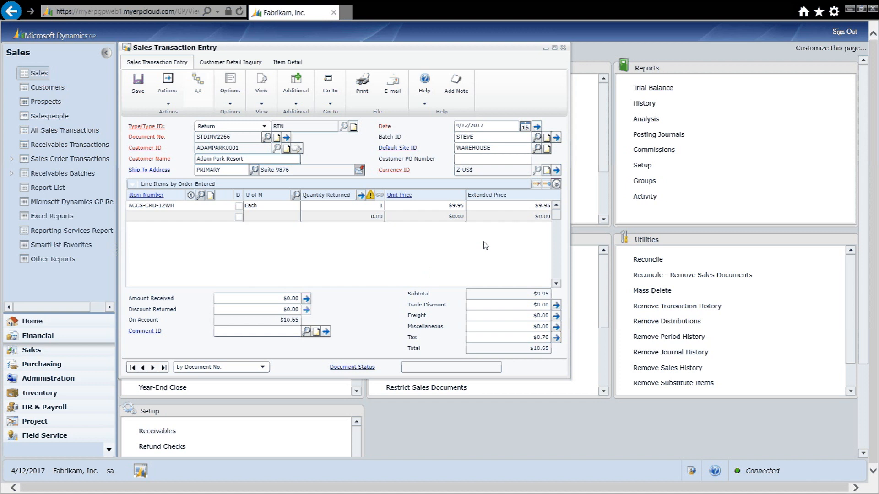
- Save the return, open its batch record and post the batch
{"action": "left_click", "coordinate": [139, 84]}
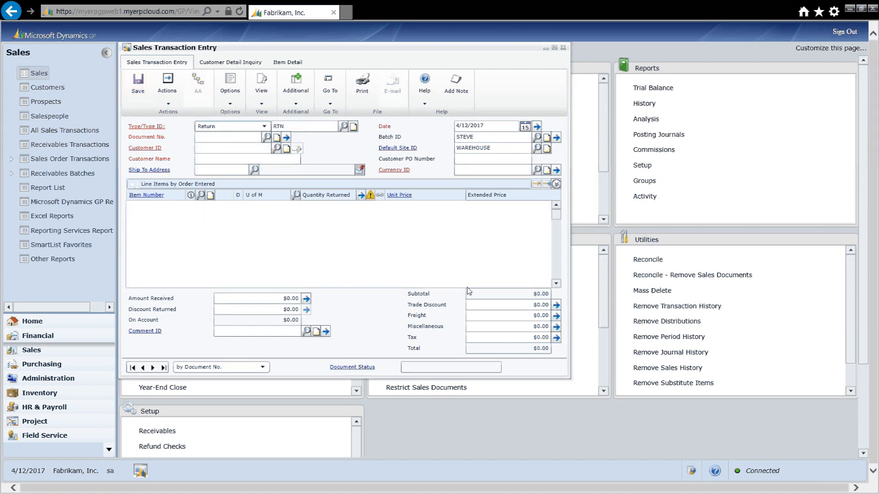
{"action": "left_click", "coordinate": [556, 138]}
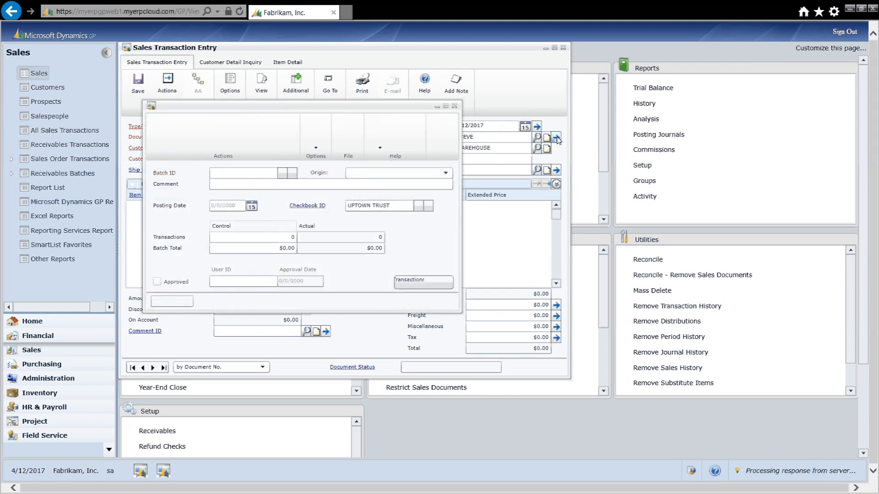
{"action": "left_click", "coordinate": [564, 48]}
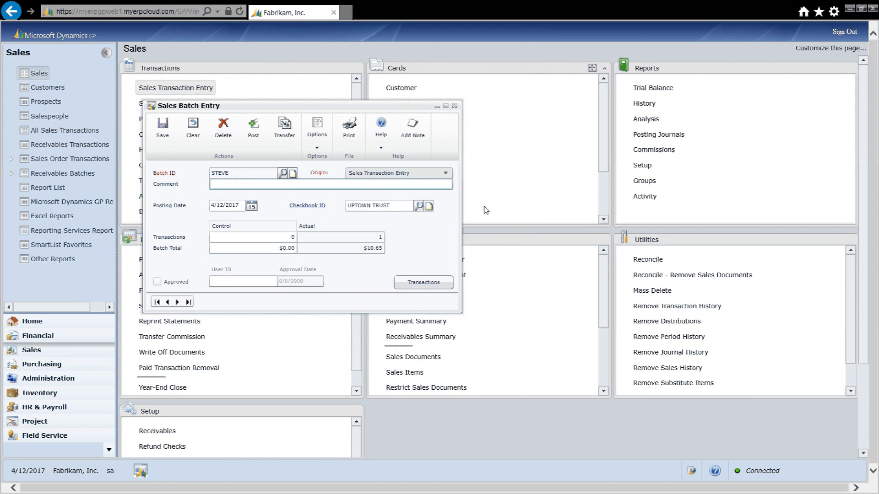
{"action": "key", "text": "ctrl+s"}
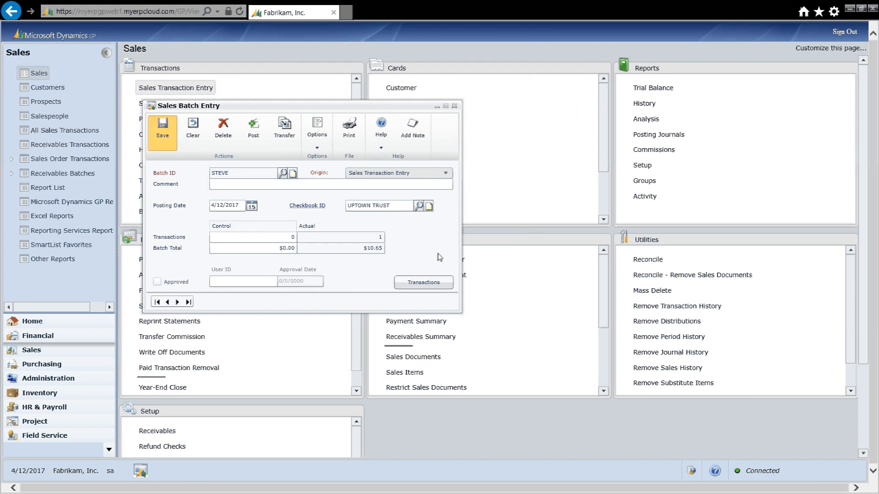
{"action": "left_click", "coordinate": [247, 132]}
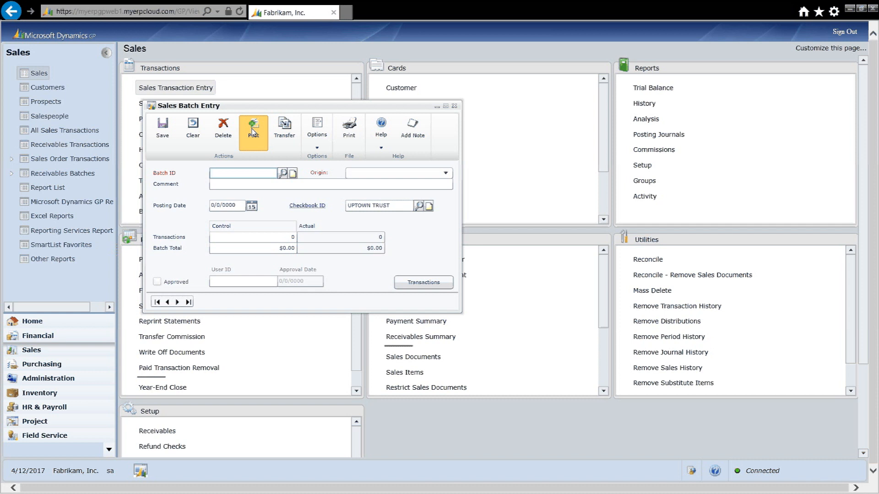
{"action": "left_click", "coordinate": [454, 106]}
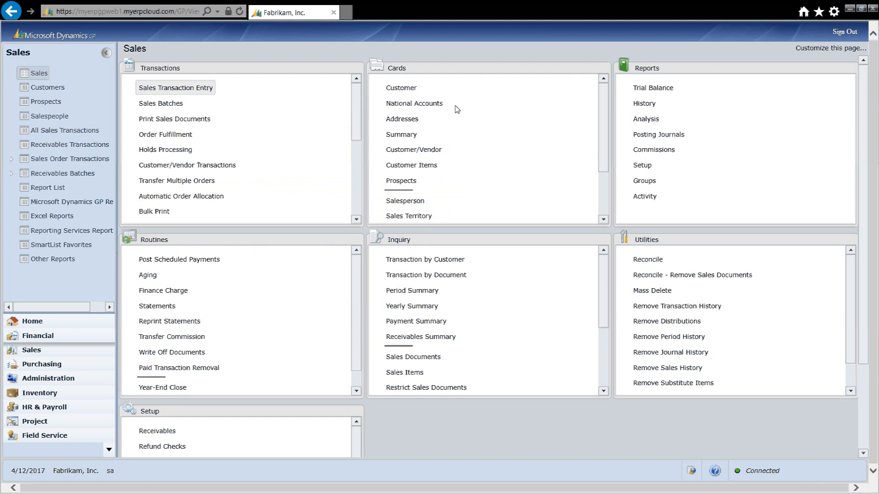
- Look up Adam Park Resort's receivables transactions by customer, including only open documents
{"action": "left_click", "coordinate": [423, 260]}
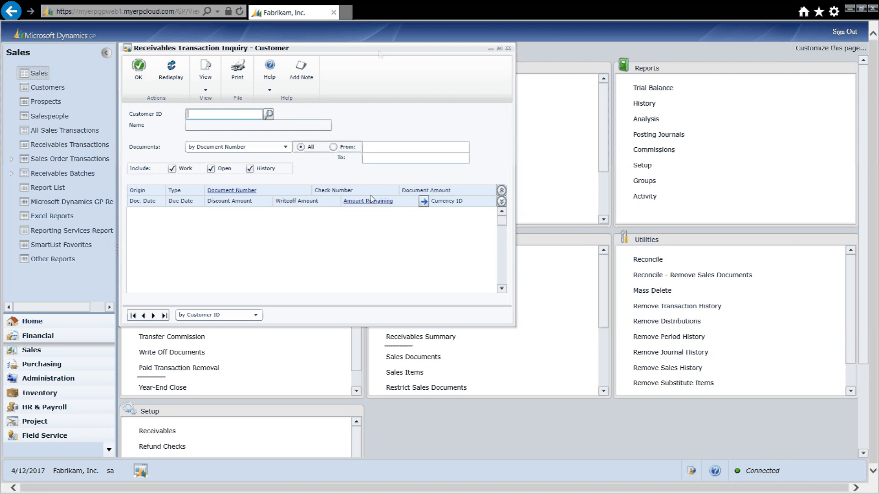
{"action": "left_click", "coordinate": [268, 115]}
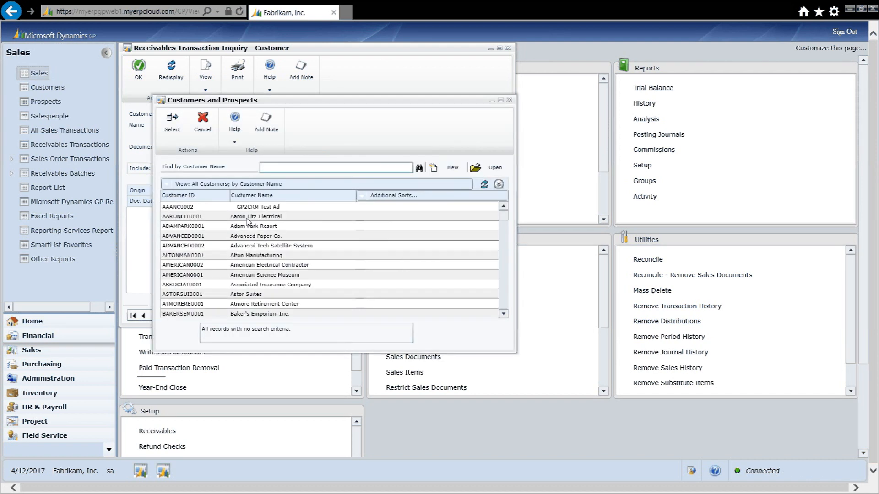
{"action": "double_click", "coordinate": [240, 226]}
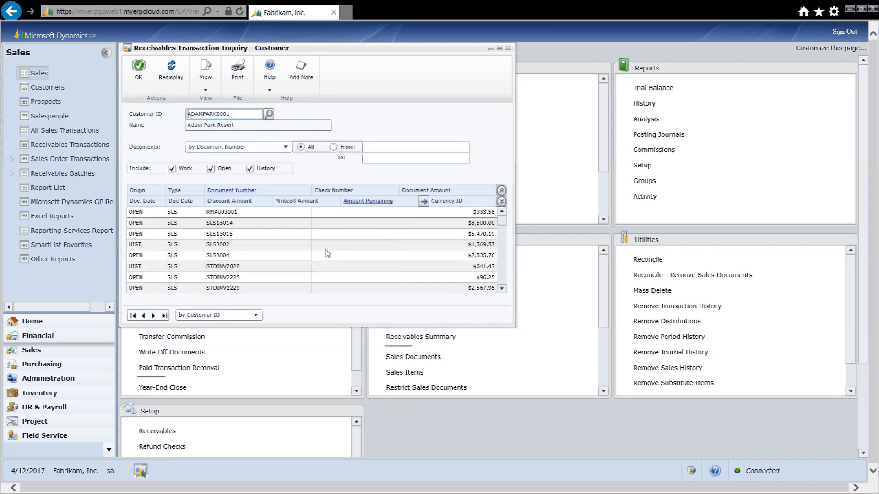
{"action": "left_click_drag", "start_coordinate": [302, 329], "coordinate": [306, 371]}
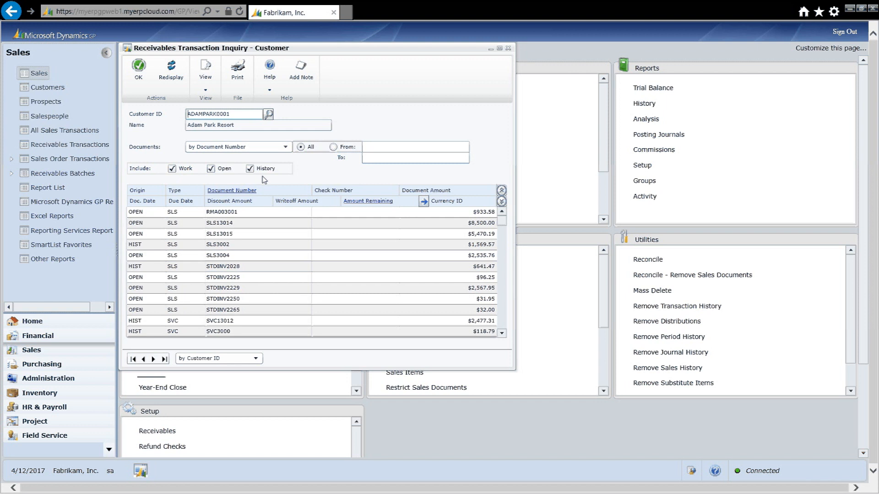
{"action": "left_click", "coordinate": [250, 169]}
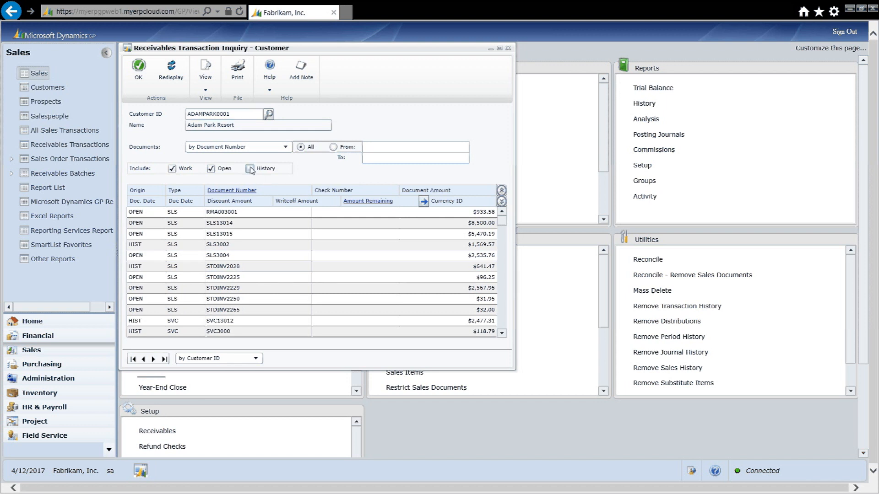
{"action": "left_click", "coordinate": [172, 170]}
{"action": "left_click", "coordinate": [176, 75]}
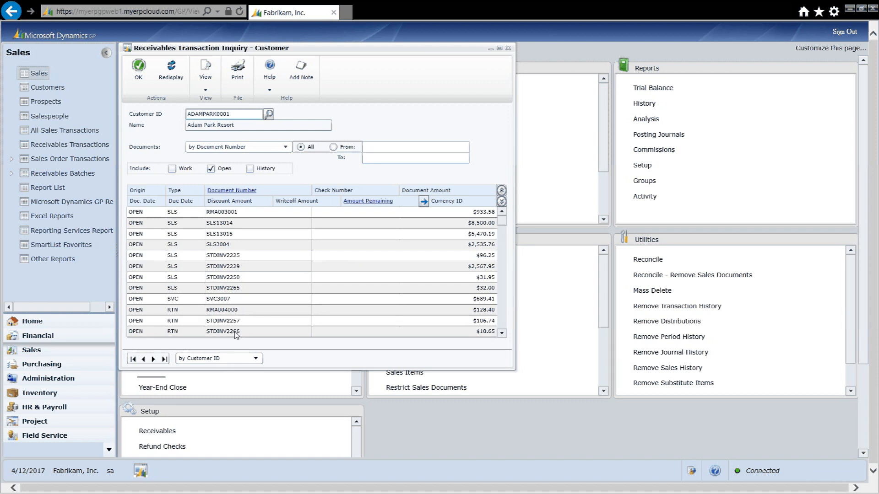
- Inspect the sales transaction details of the newly posted return and close the customer inquiry
{"action": "left_click", "coordinate": [254, 333]}
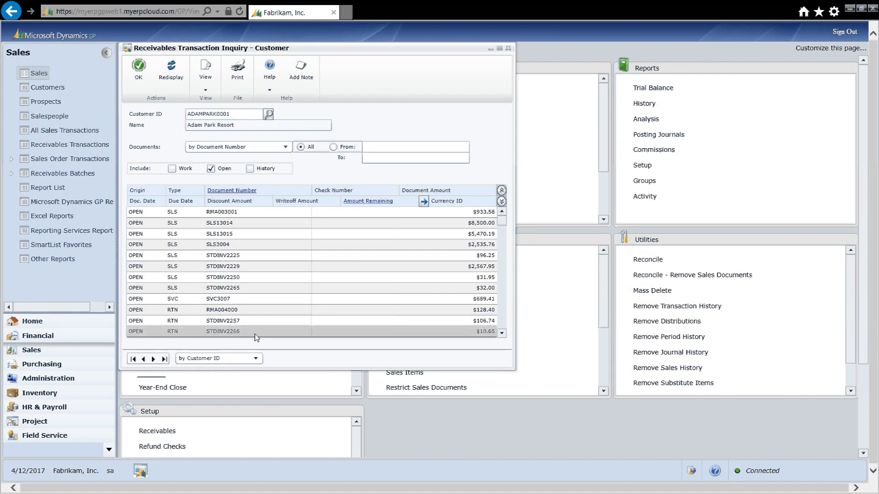
{"action": "left_click", "coordinate": [235, 191]}
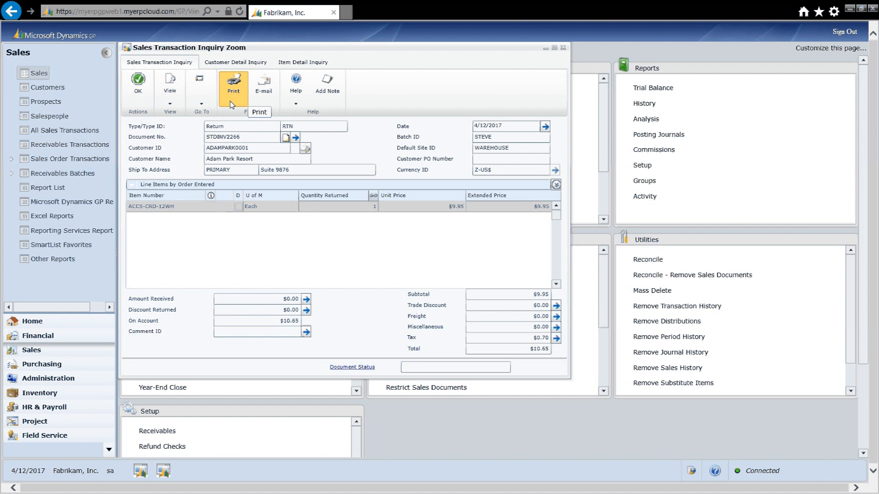
{"action": "left_click", "coordinate": [564, 49]}
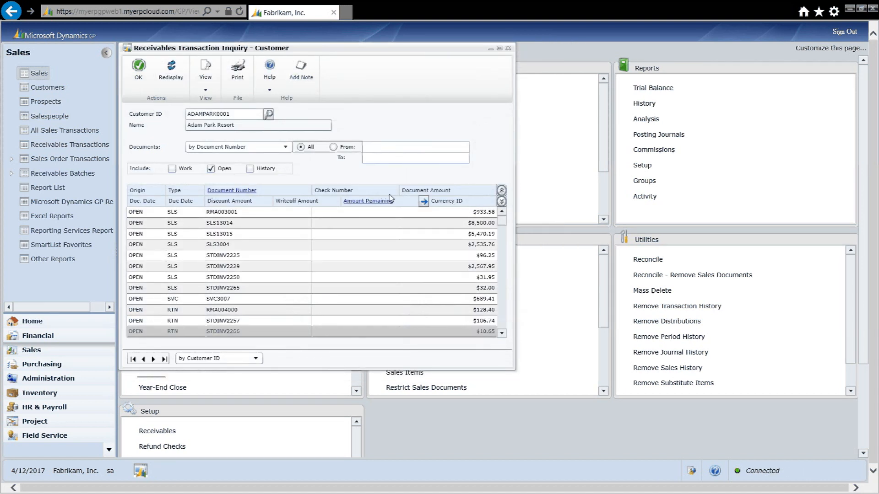
{"action": "left_click", "coordinate": [508, 48]}
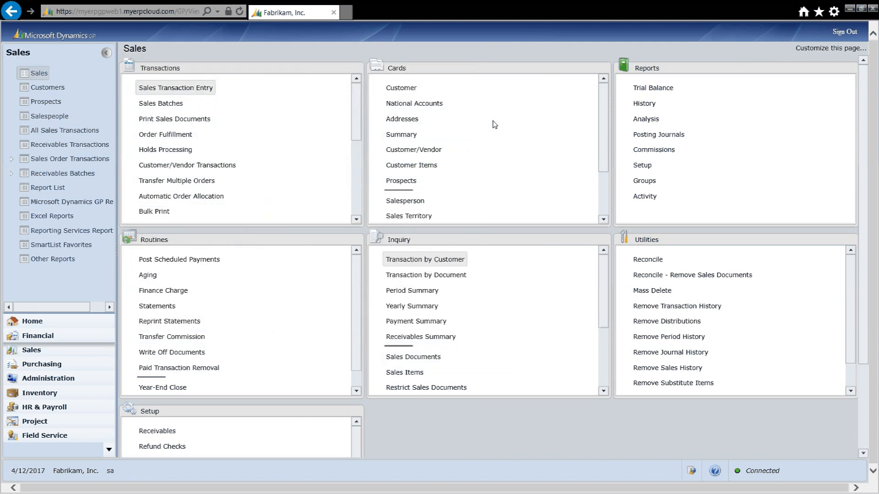